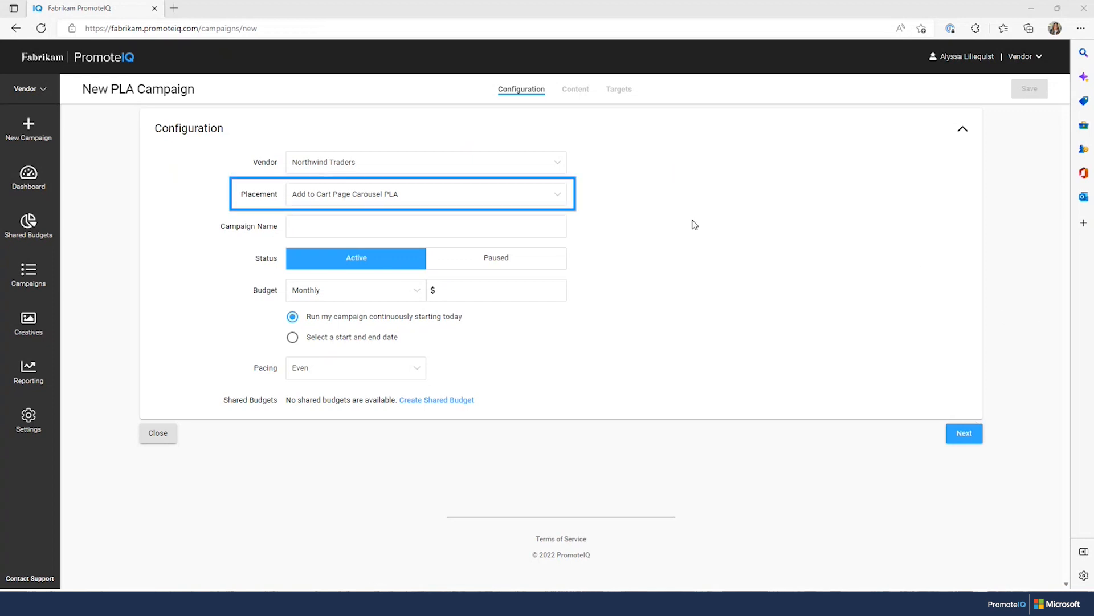
# Set the campaign's placement to Search In-Grid PLA and name it "Holiday 22 PLA campaign"
pyautogui.click(546, 195)
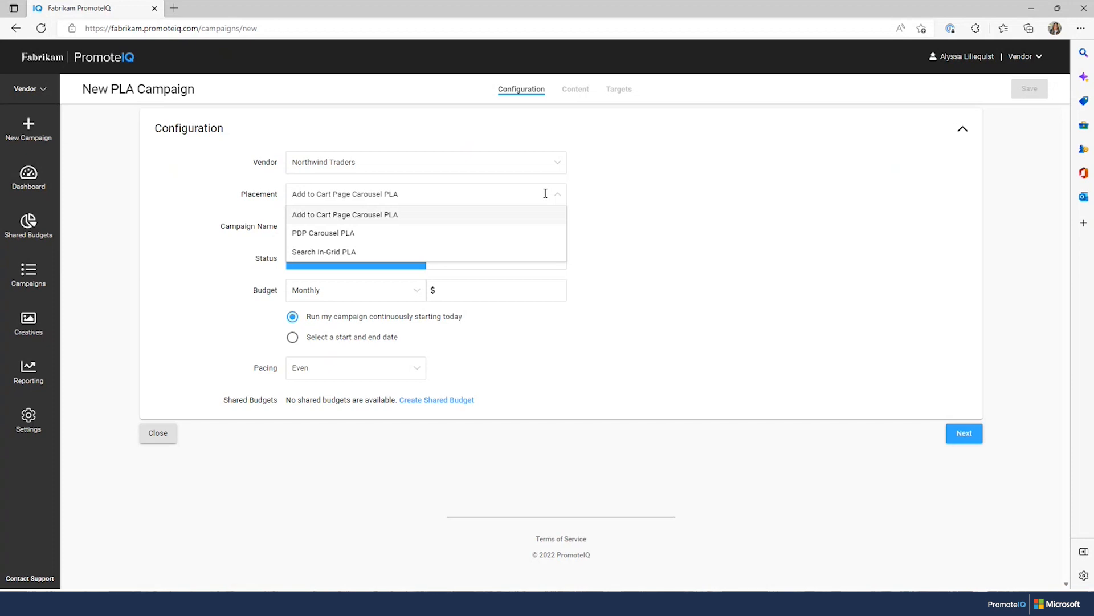
pyautogui.click(459, 249)
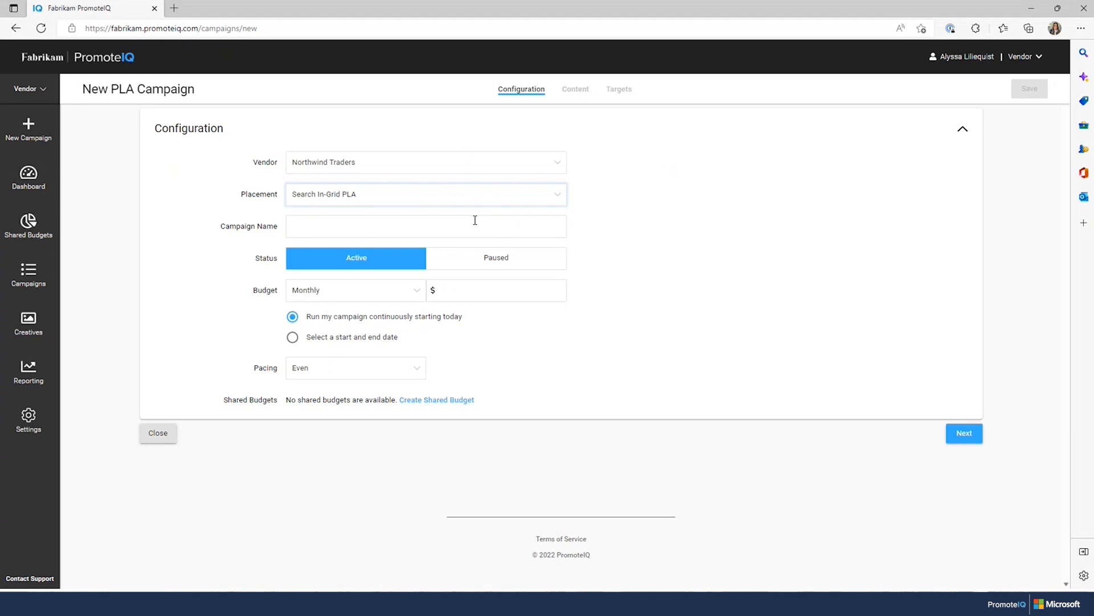
pyautogui.click(476, 227)
pyautogui.write('Holid')
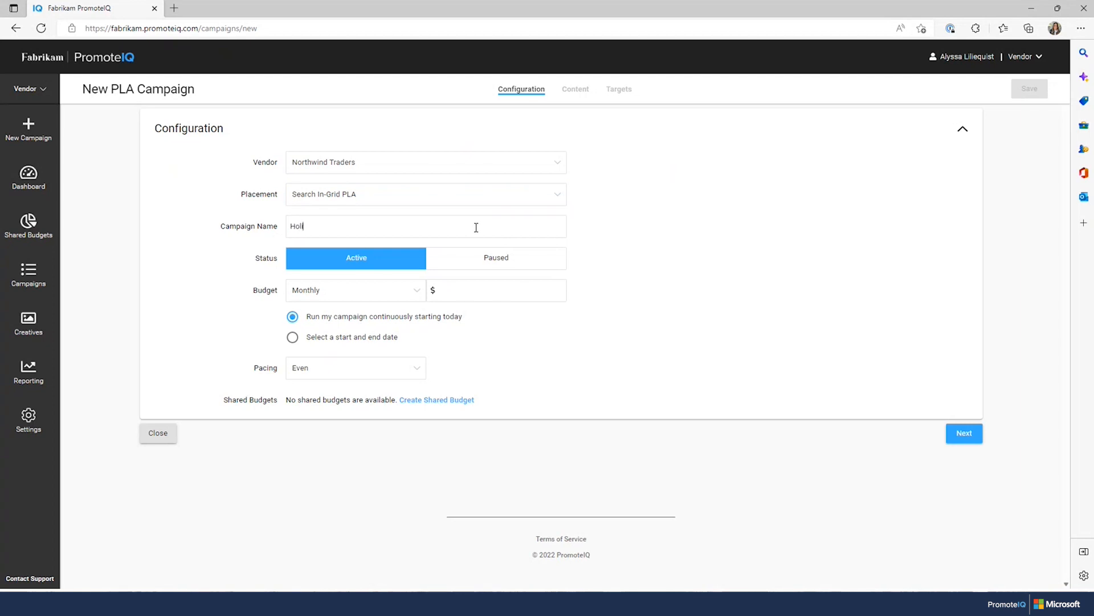
pyautogui.press('BackSpace')
pyautogui.press('BackSpace')
pyautogui.write('iday 22 PLA campaign')
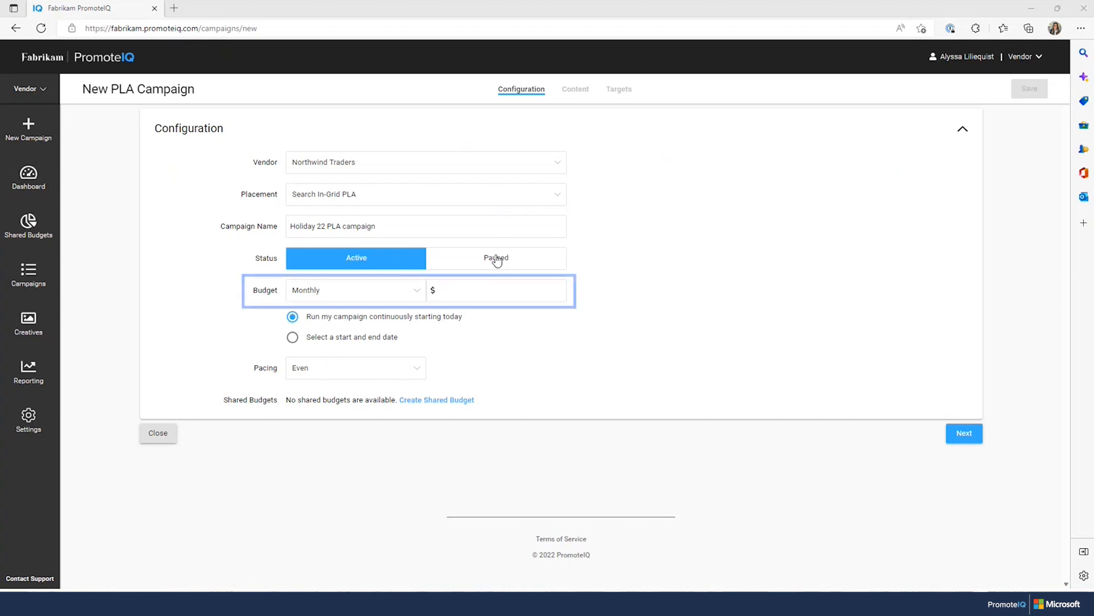
# Try the Lifetime and Daily budget types with start and end dates, and return to a Monthly budget running continuously from today
pyautogui.click(371, 292)
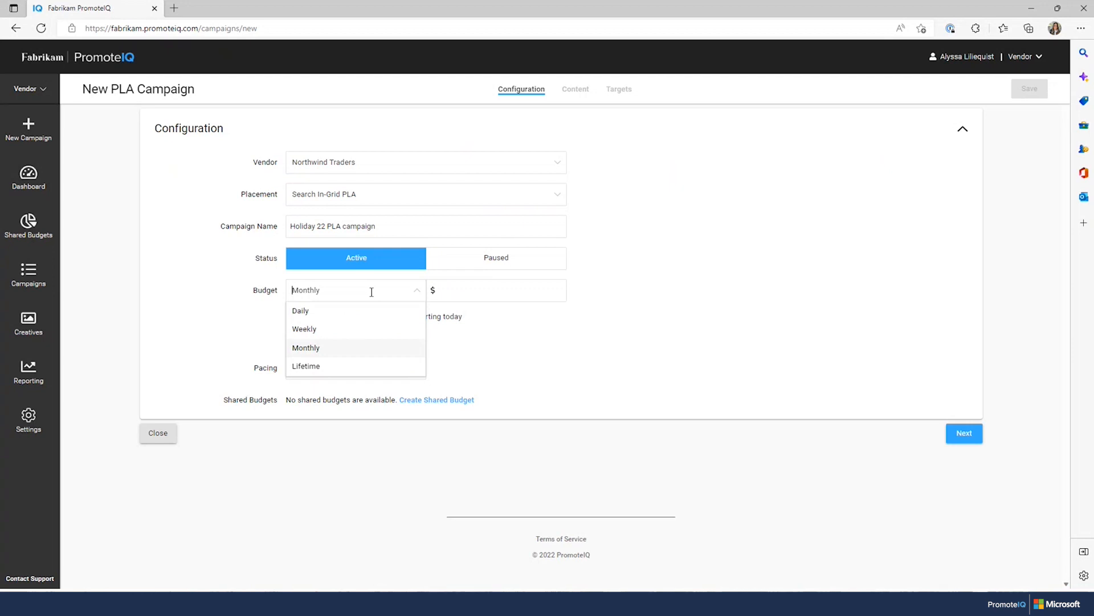
pyautogui.click(379, 366)
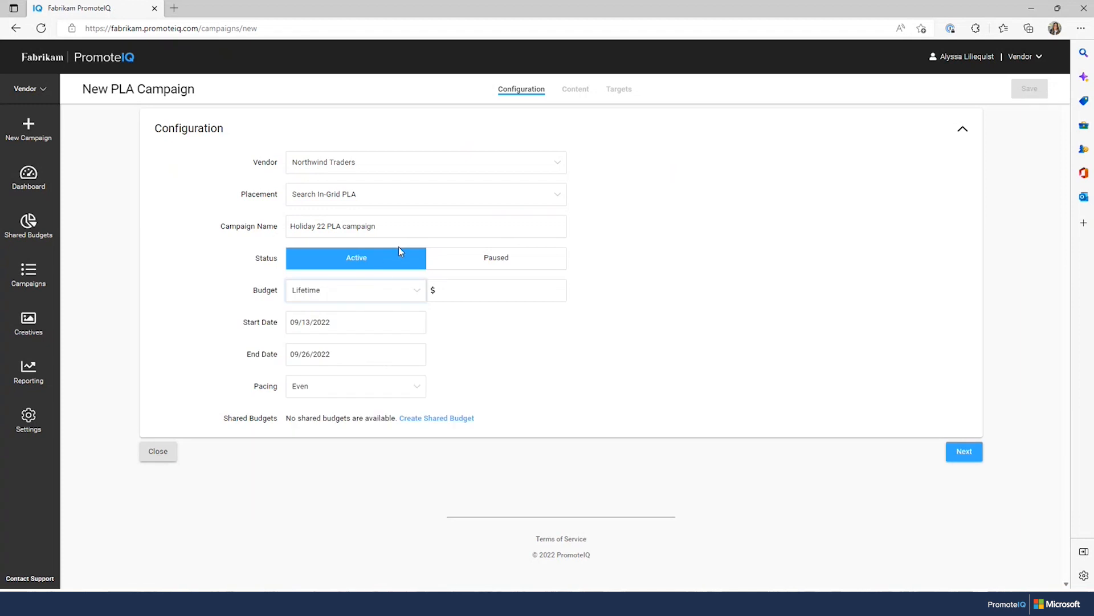
pyautogui.click(392, 283)
pyautogui.click(374, 312)
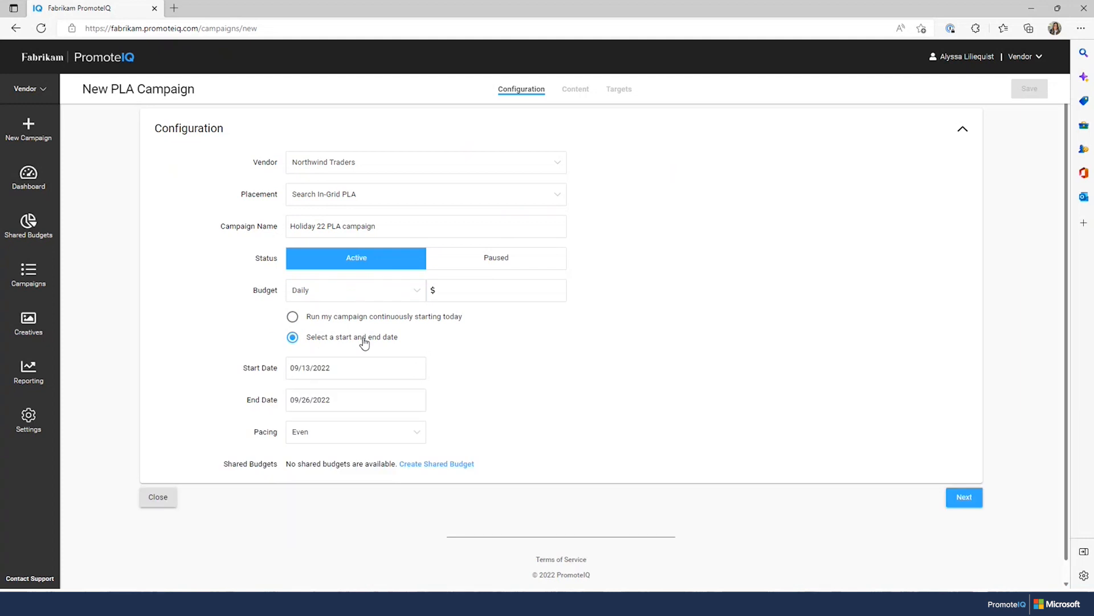
pyautogui.click(380, 292)
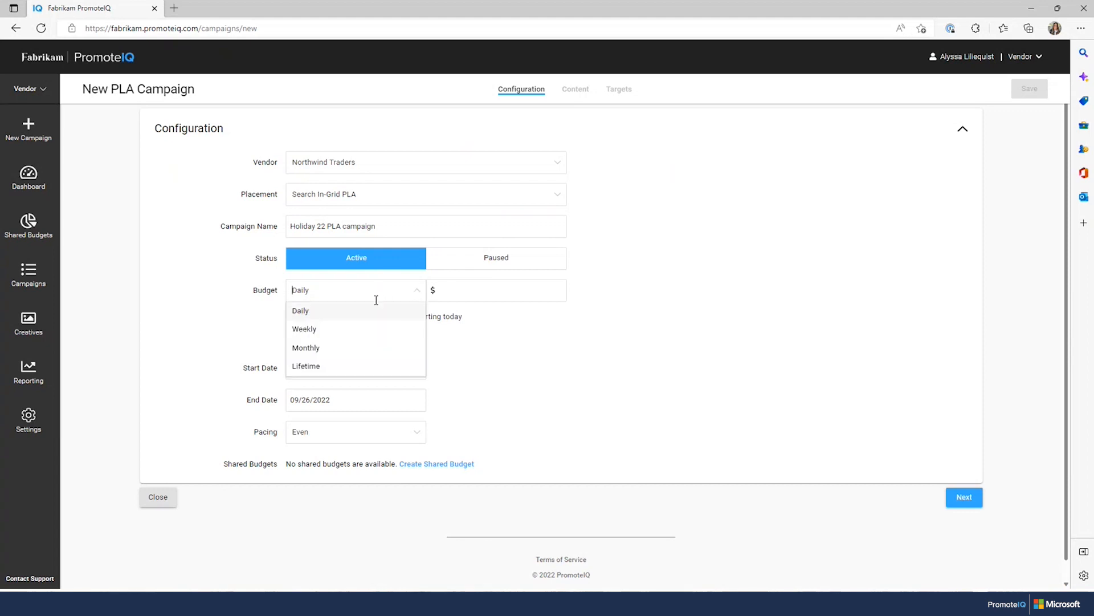
pyautogui.click(364, 347)
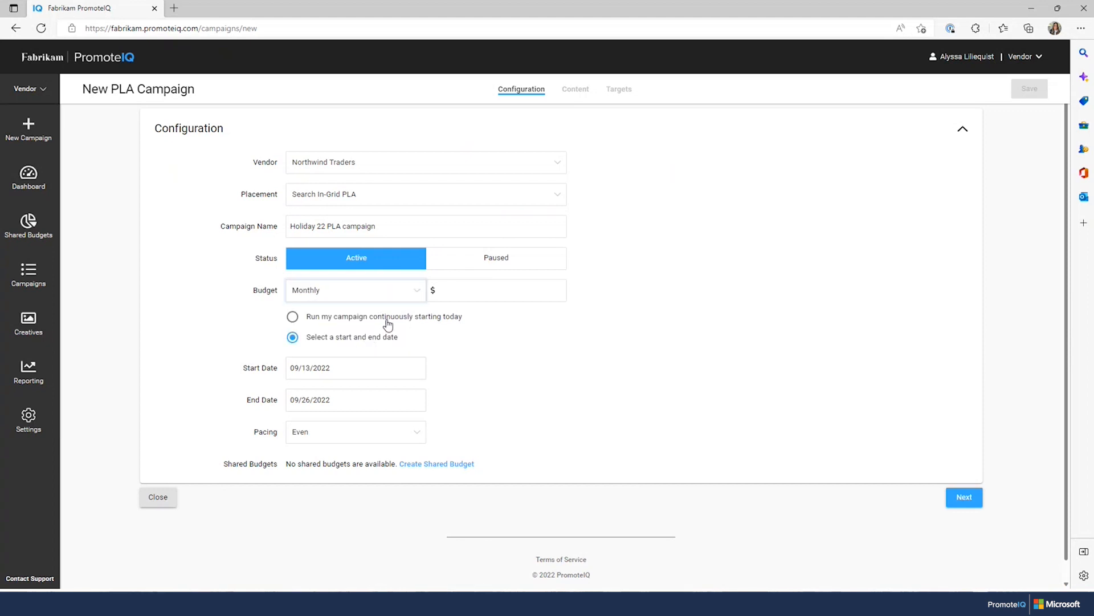
pyautogui.click(393, 322)
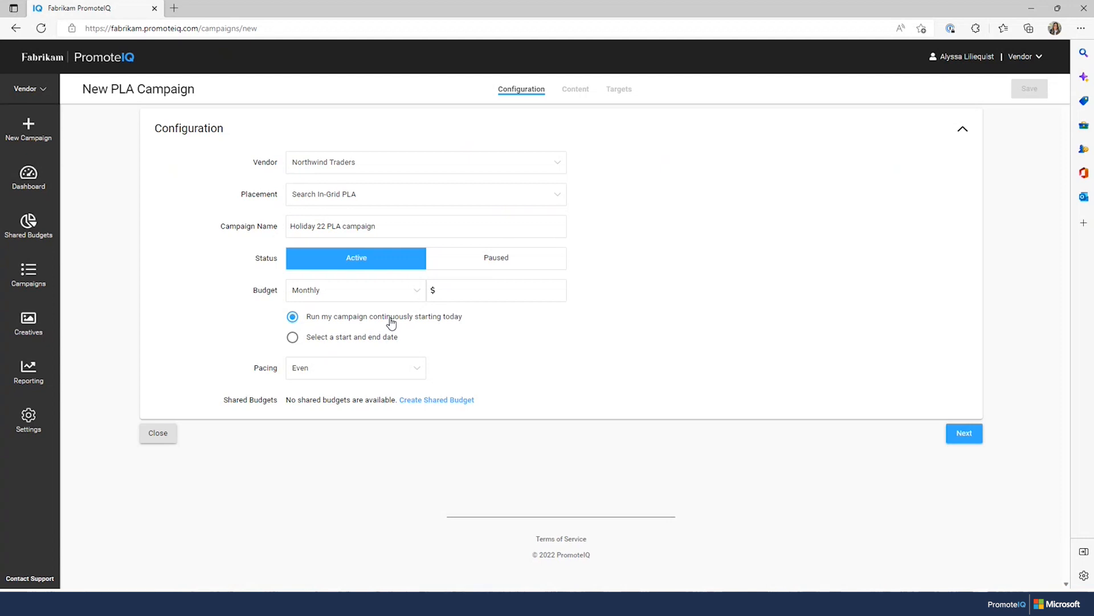
# Enter a monthly budget of $1,000 and choose Even pacing for the campaign
pyautogui.click(496, 295)
pyautogui.write('1,000')
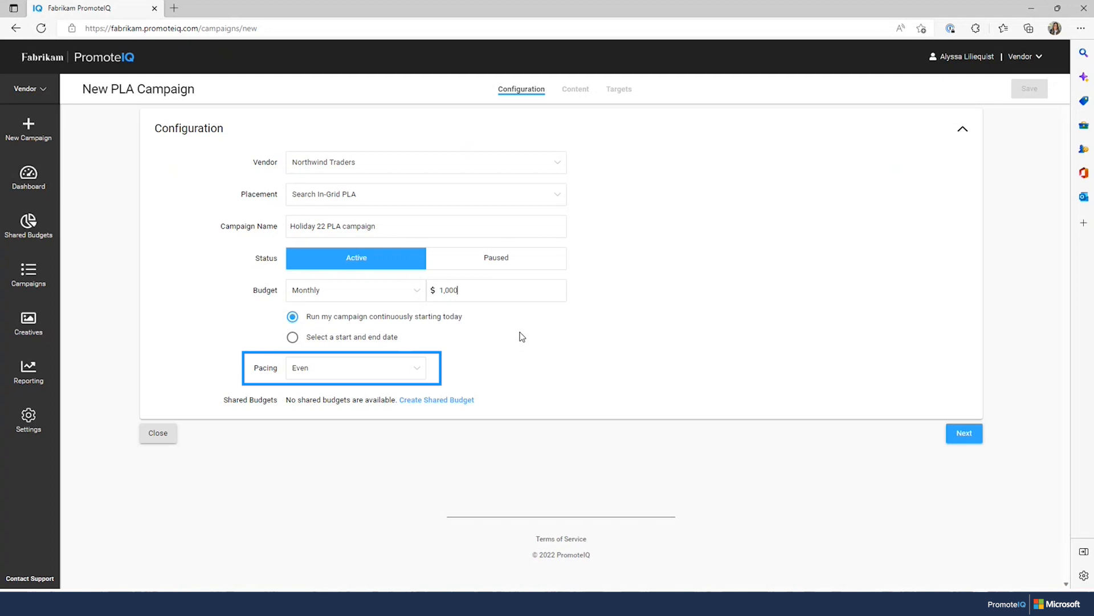
pyautogui.click(405, 365)
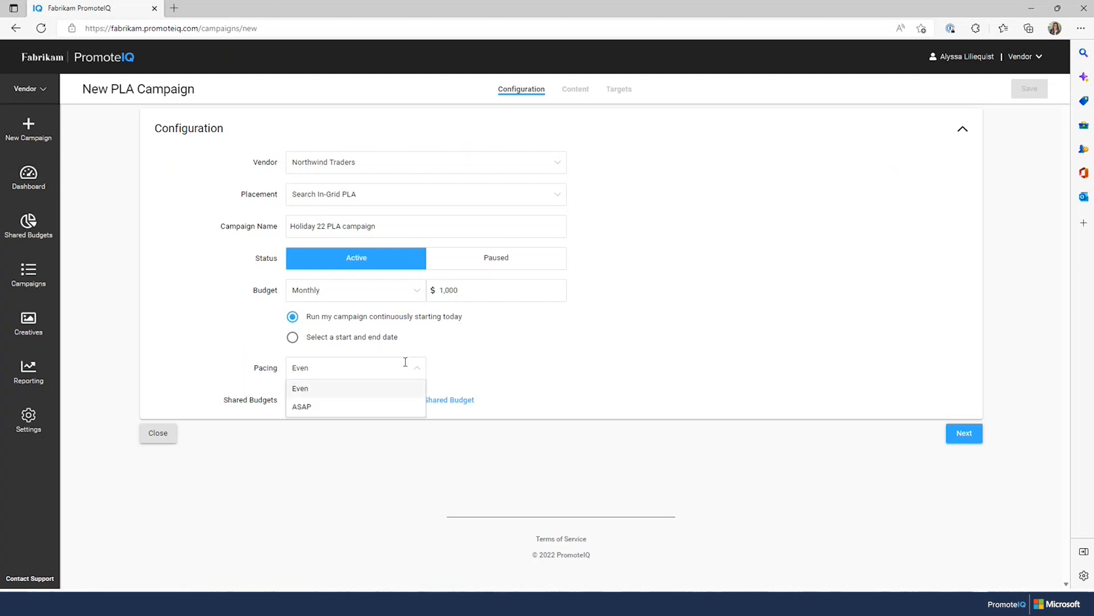
pyautogui.click(406, 362)
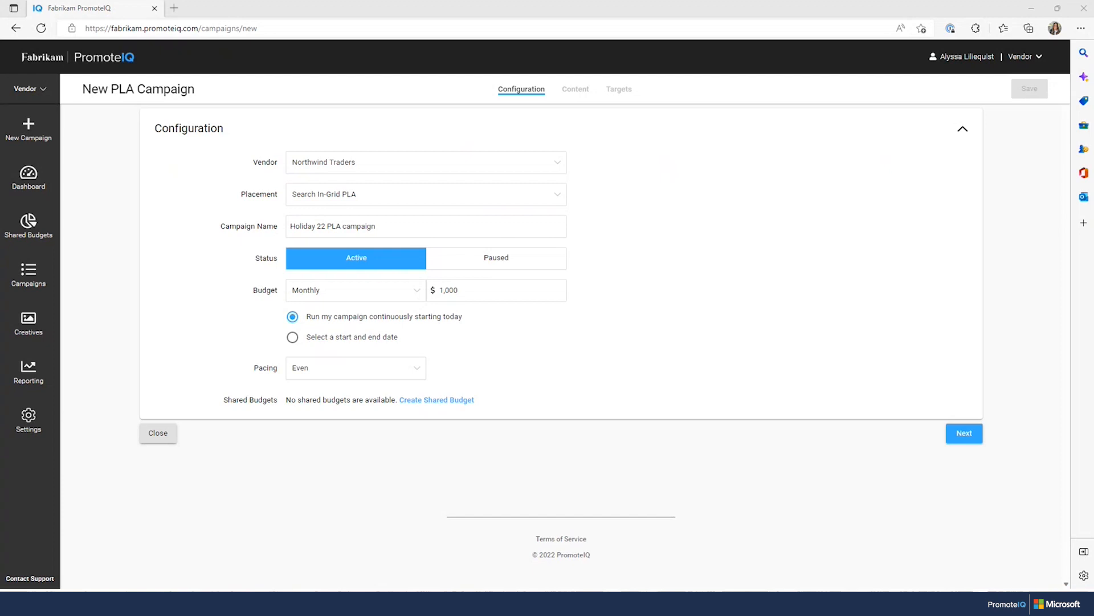
pyautogui.click(391, 371)
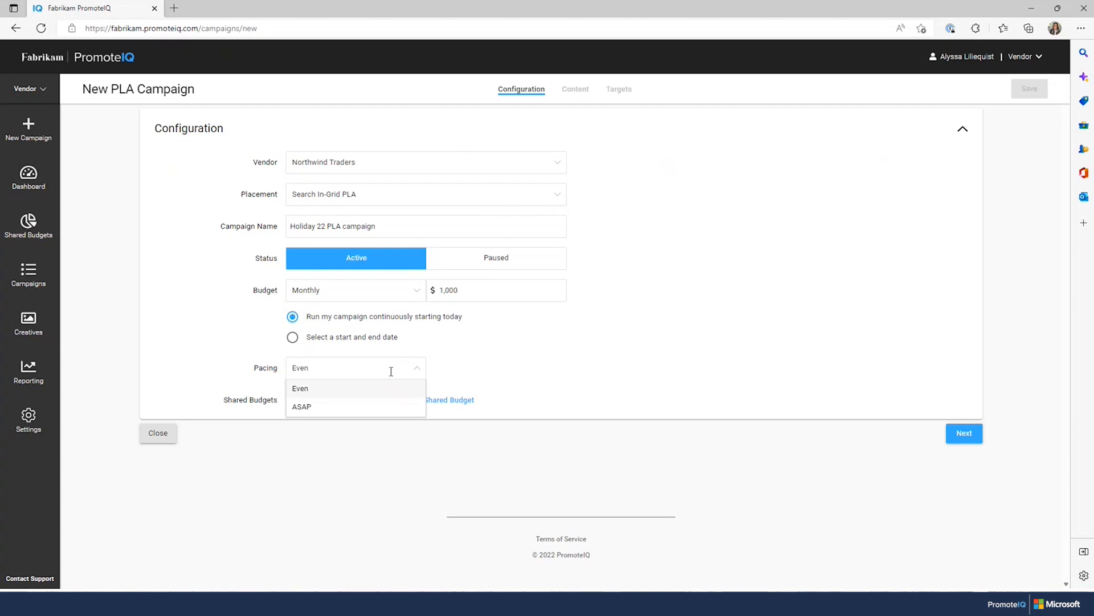
pyautogui.click(387, 388)
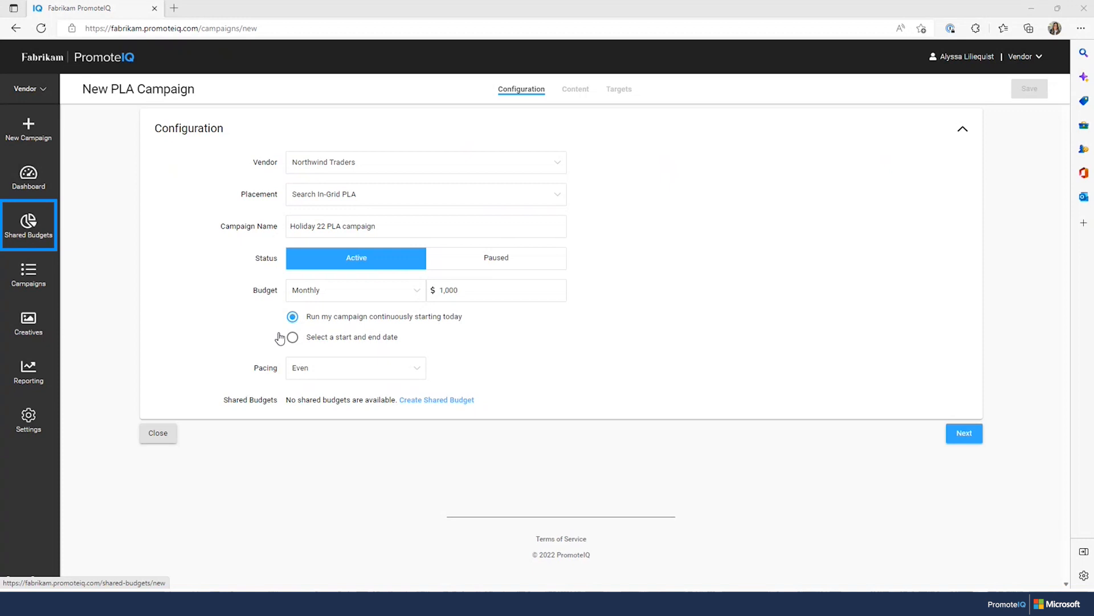
# Open a new shared budget form and look over its configuration fields and campaign list
pyautogui.click(47, 233)
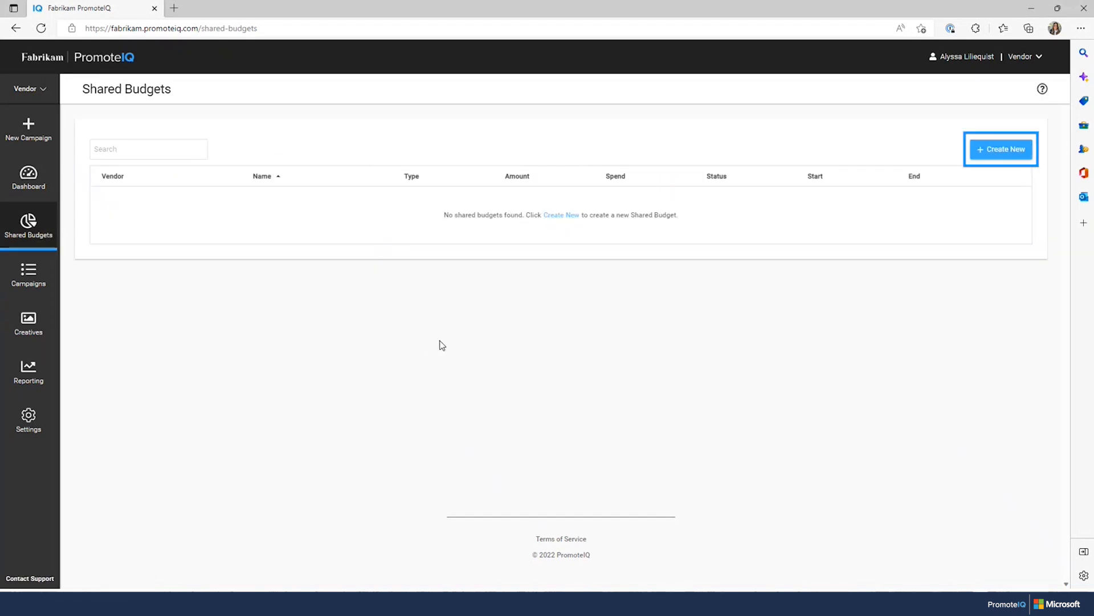
pyautogui.click(1026, 149)
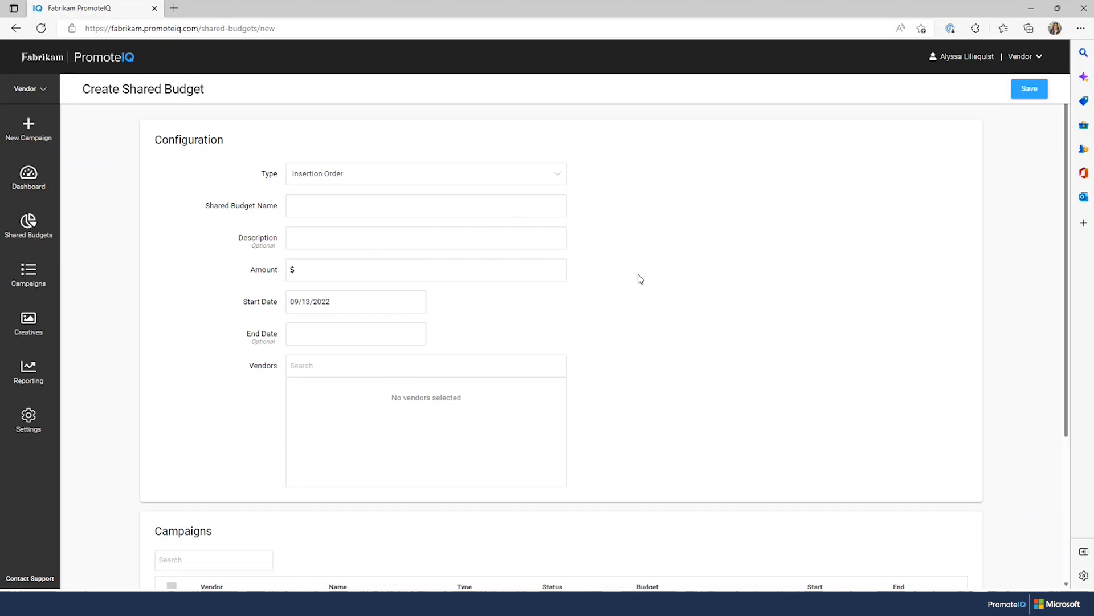
pyautogui.scroll(-4, 640, 279)
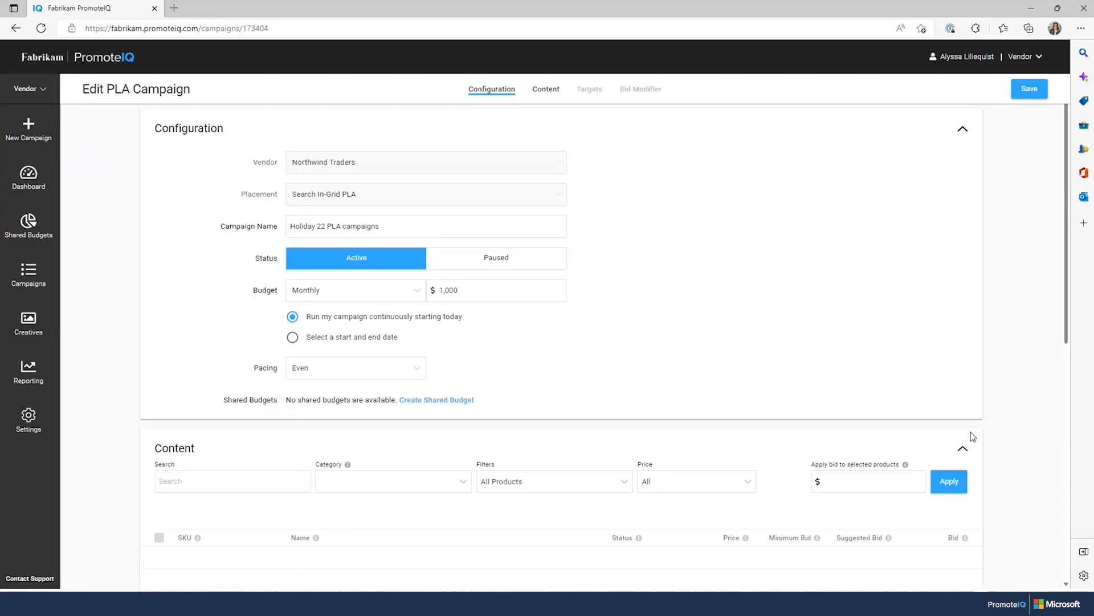
# Look through the campaign's product catalog and the available category, product and price filter options
pyautogui.scroll(-5, 972, 437)
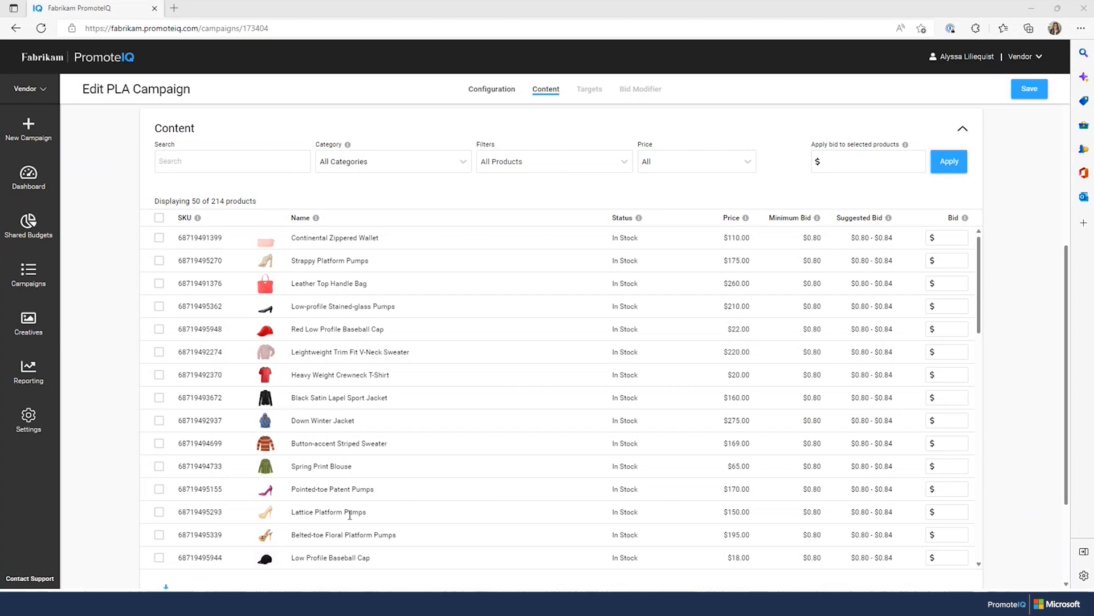
pyautogui.scroll(-2, 404, 342)
pyautogui.scroll(-4, 404, 375)
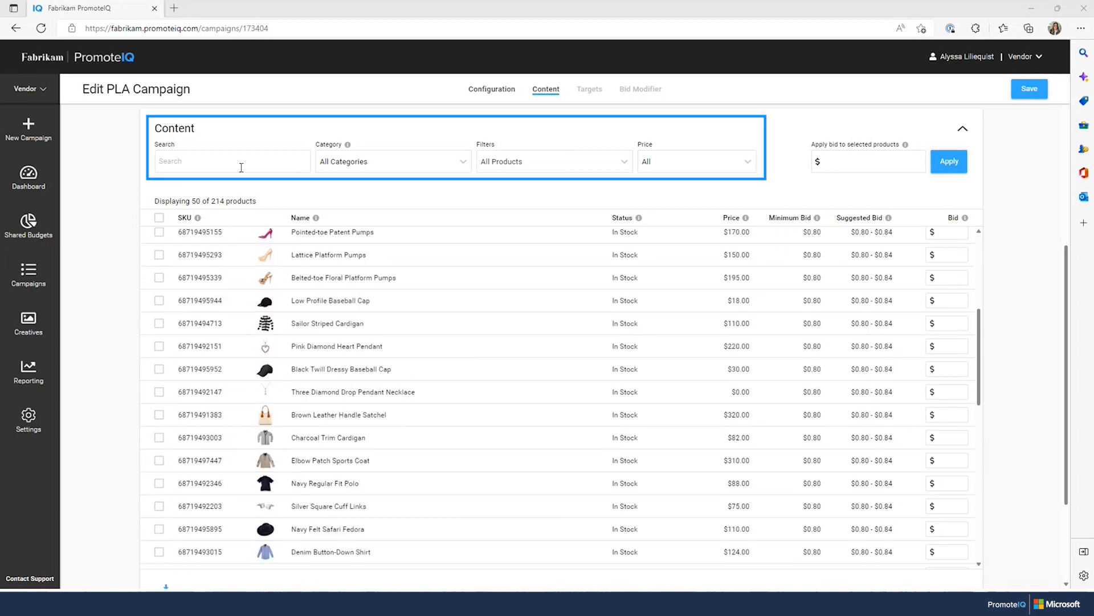
pyautogui.click(388, 164)
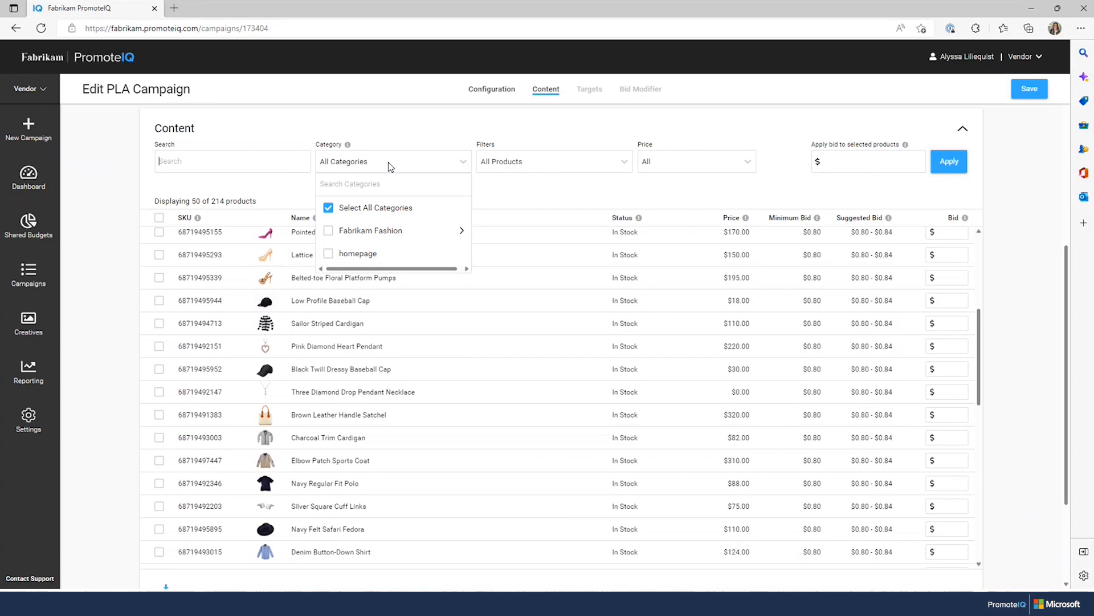
pyautogui.click(543, 165)
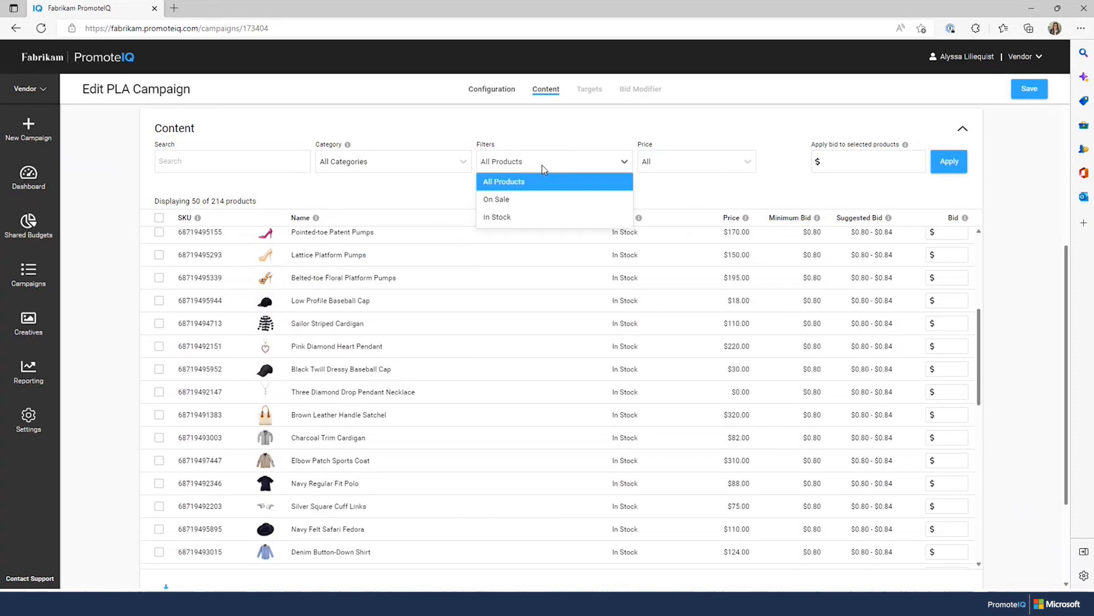
pyautogui.click(679, 165)
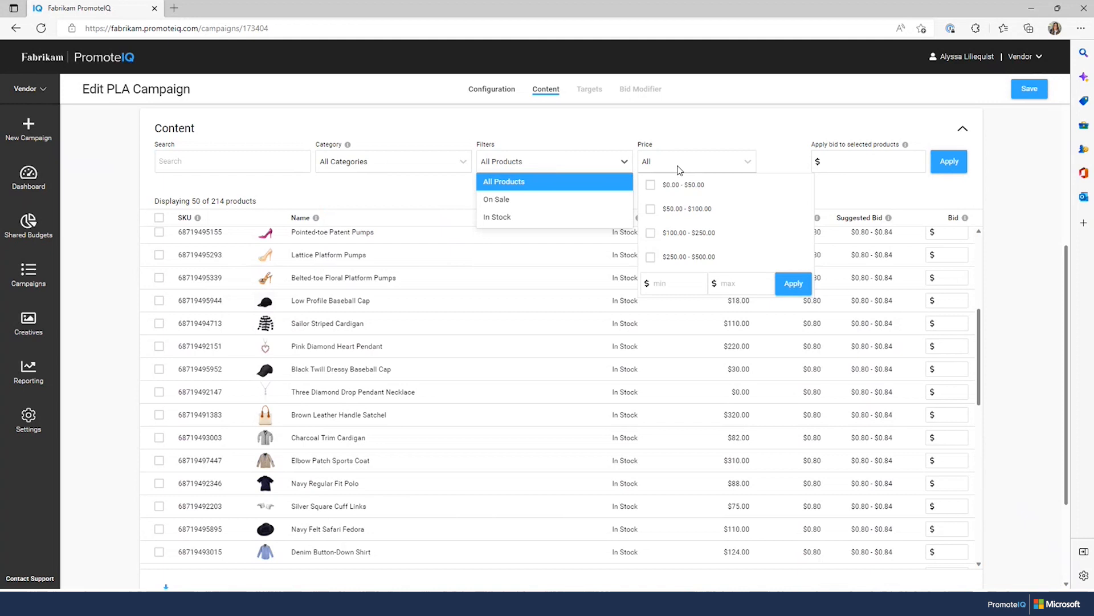
# Filter the product list to Womenswear items that are In Stock and priced $50.00 - $100.00
pyautogui.click(443, 166)
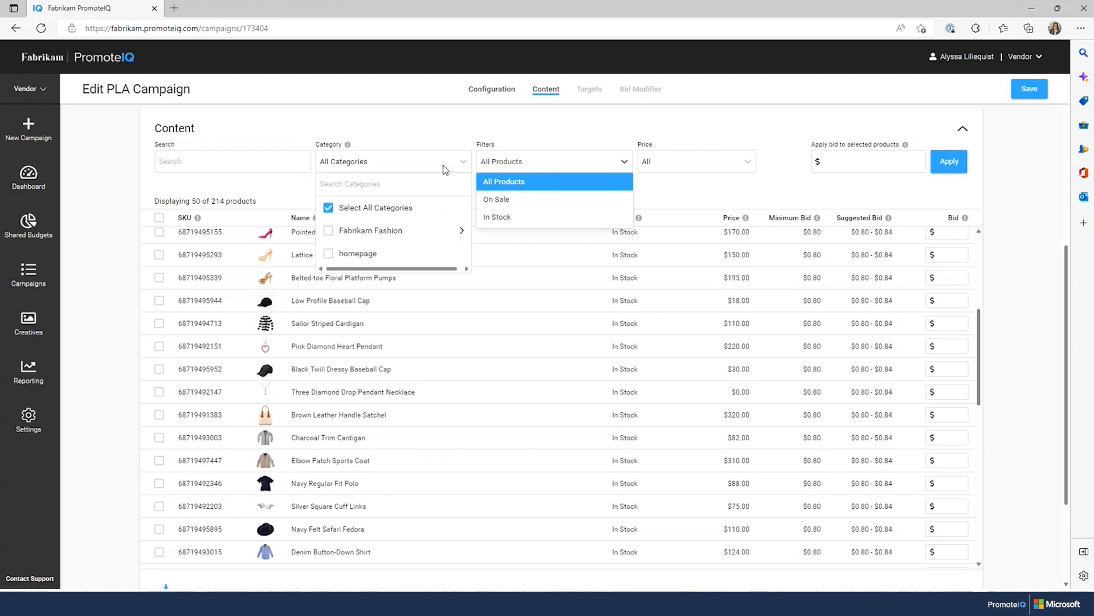
pyautogui.click(461, 231)
pyautogui.click(369, 299)
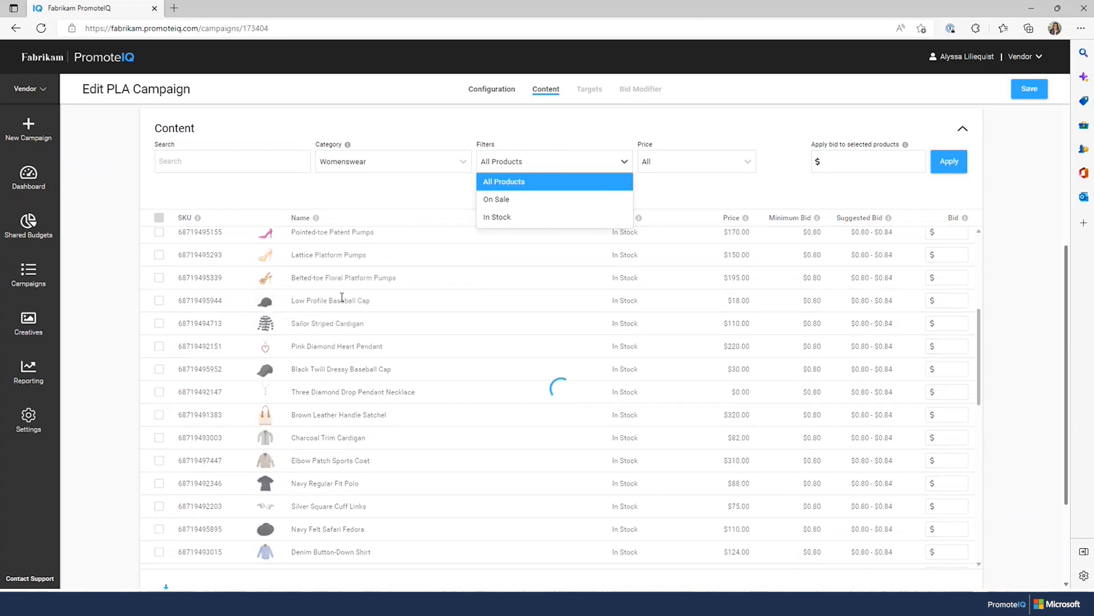
pyautogui.click(518, 216)
pyautogui.click(667, 168)
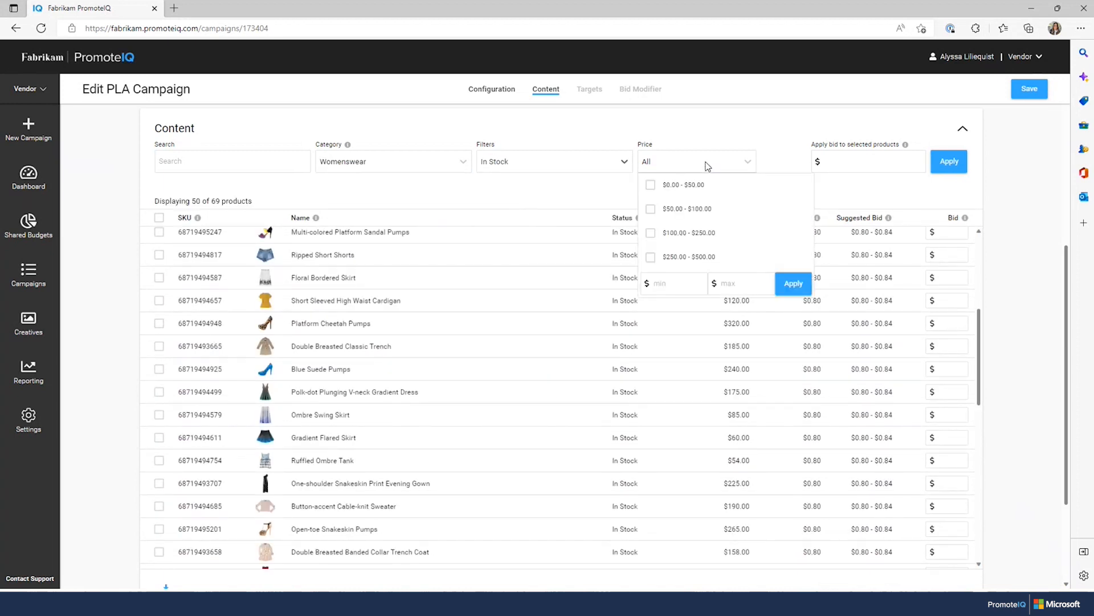
pyautogui.click(705, 211)
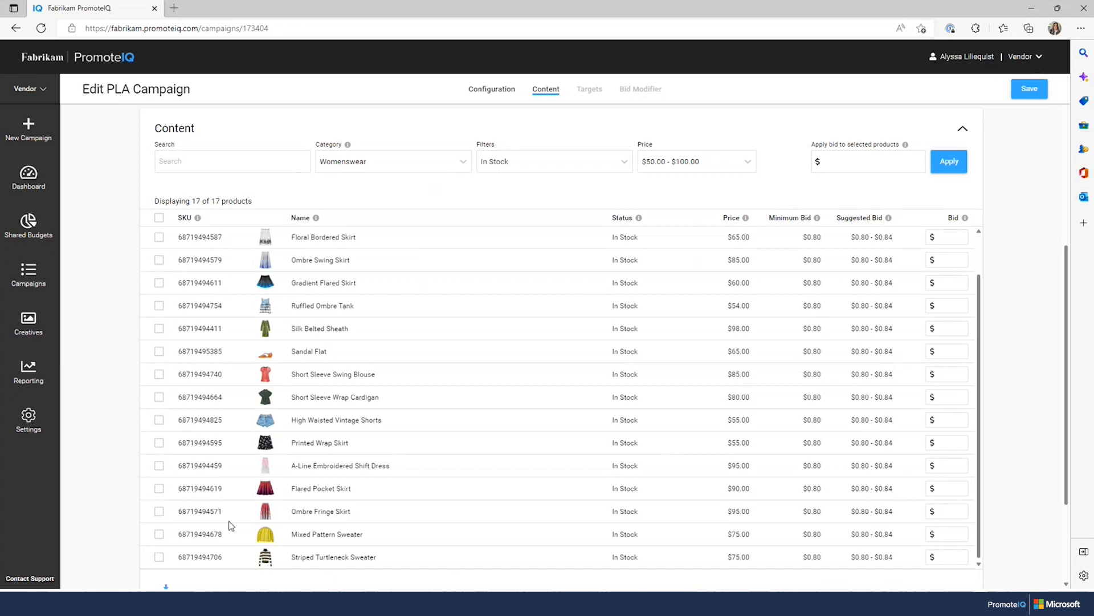
# Select all the filtered products and apply a bid of $1.00 to them
pyautogui.click(160, 217)
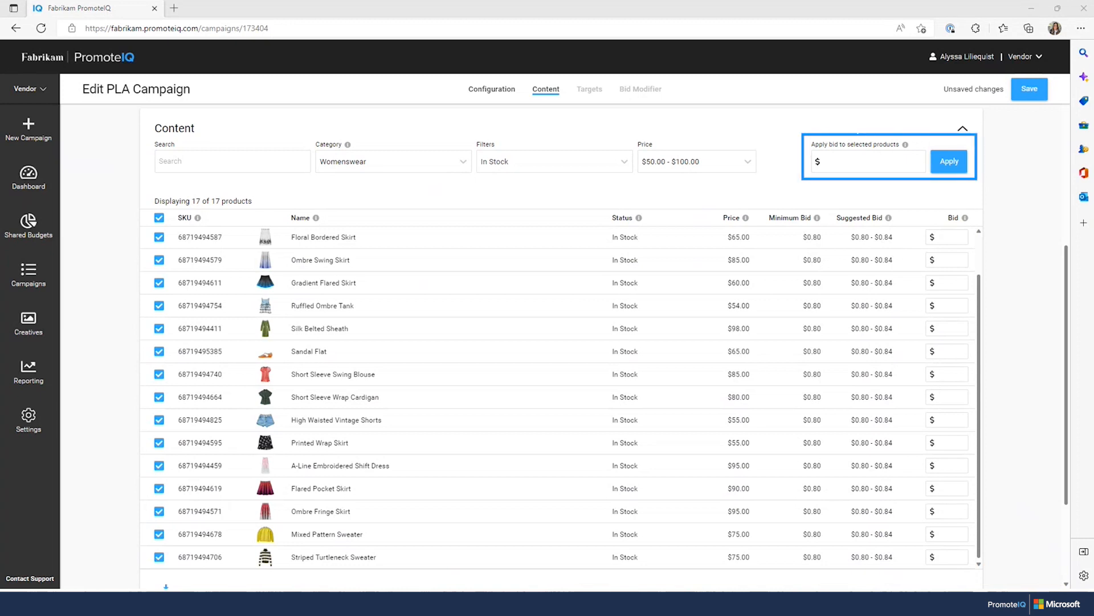
pyautogui.click(883, 162)
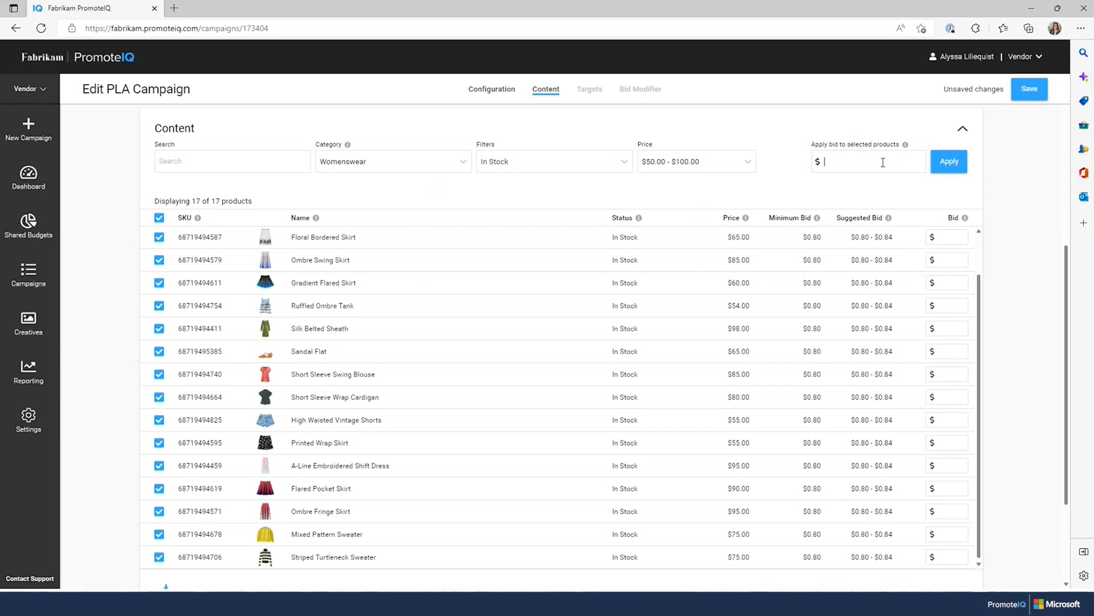
pyautogui.click(948, 162)
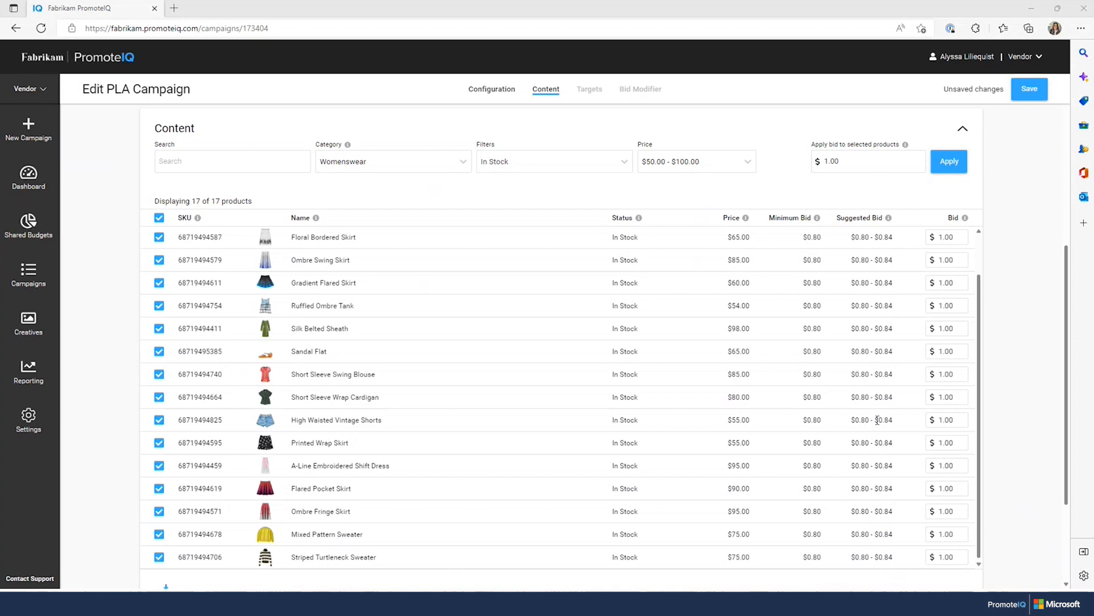
# View only the selected products and return to the filtered product list
pyautogui.scroll(-3, 936, 415)
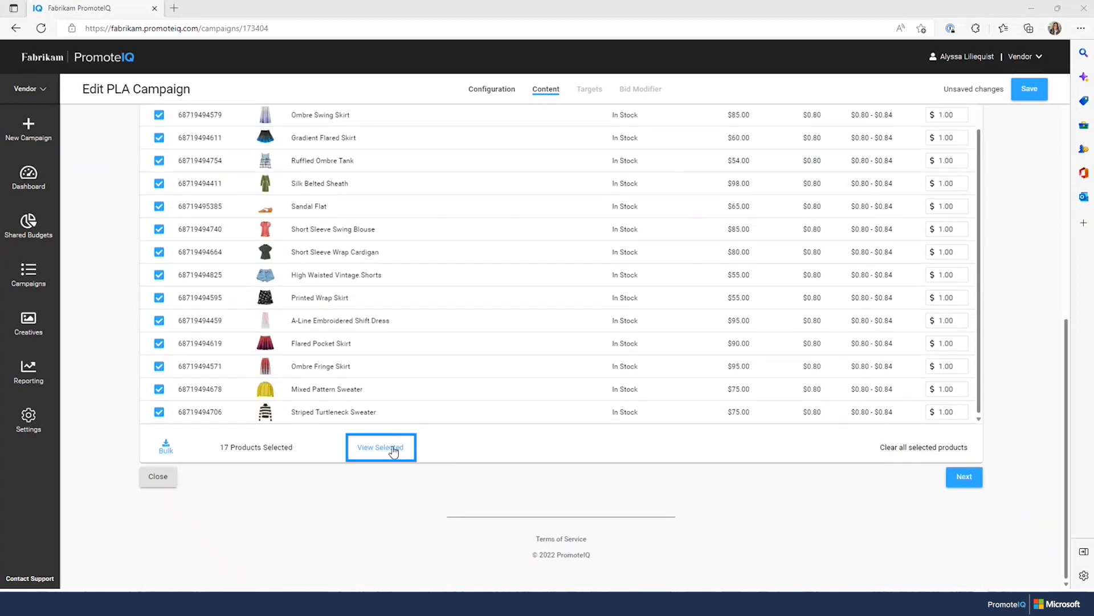
pyautogui.click(394, 449)
pyautogui.click(393, 449)
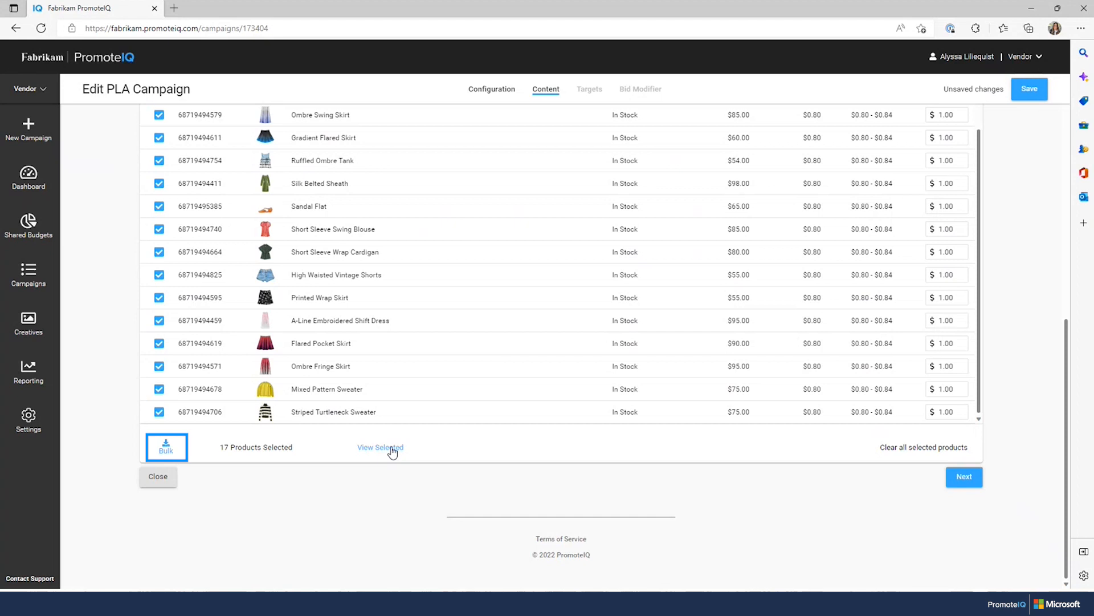
# Review the bulk product selection process and cancel out of it, back to the end of the product list
pyautogui.click(171, 449)
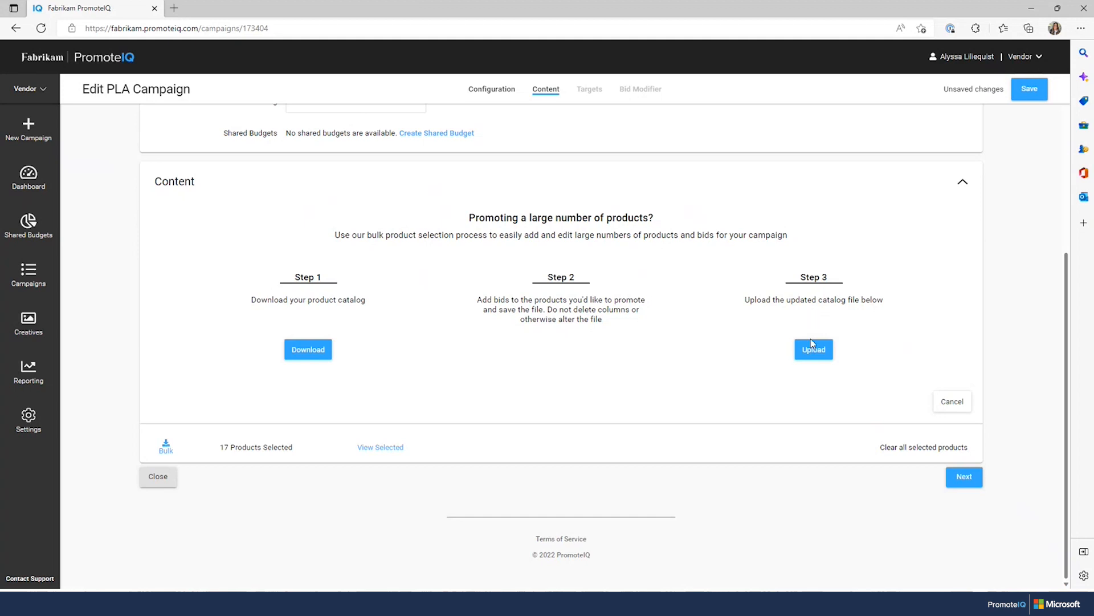
pyautogui.click(962, 404)
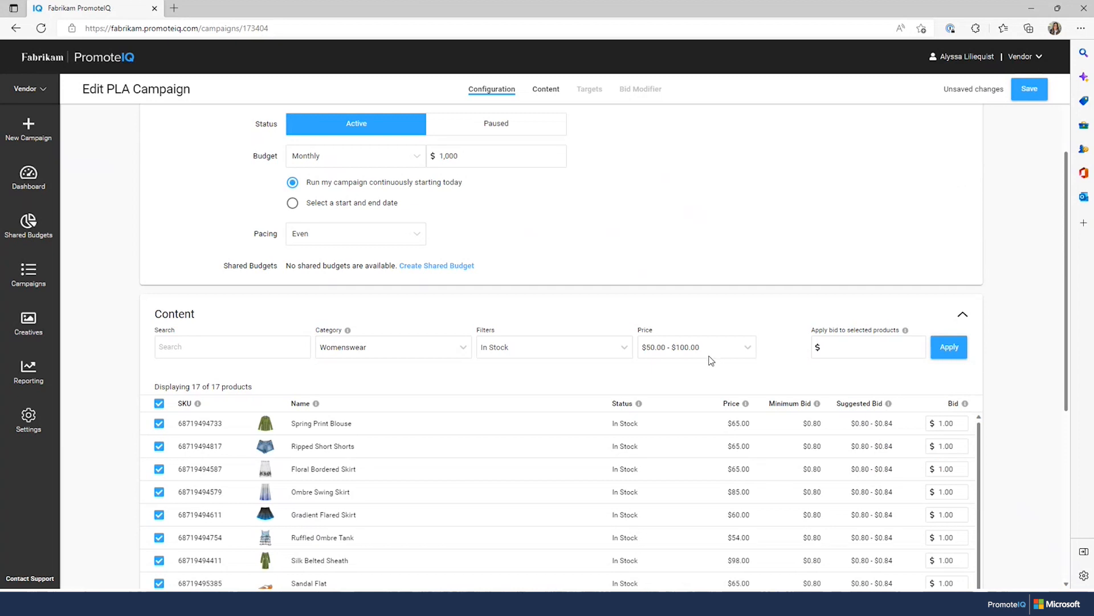
pyautogui.scroll(-5, 711, 360)
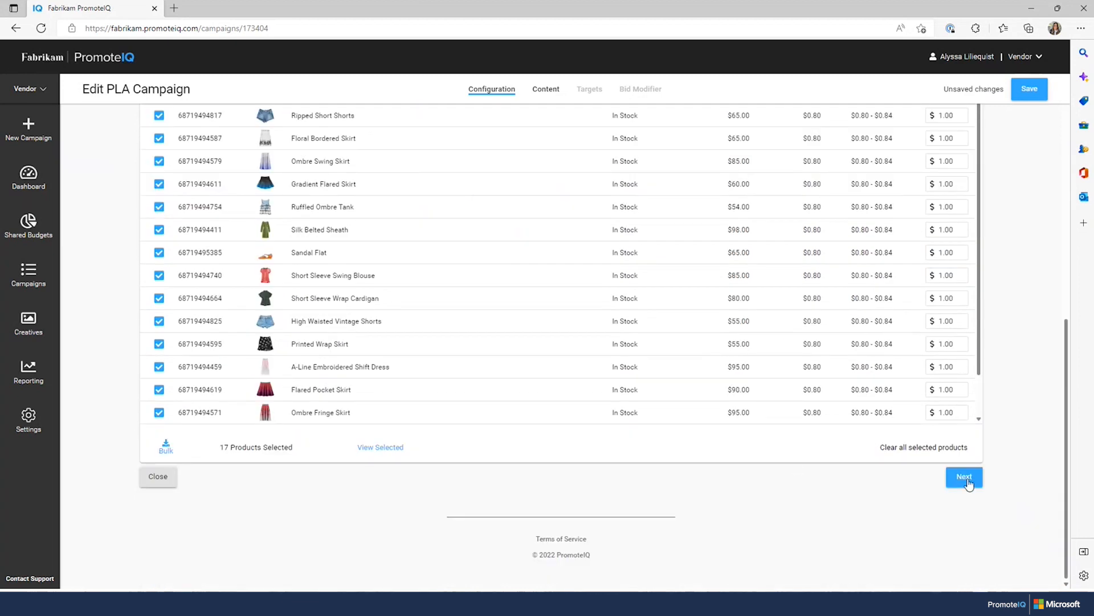
# Continue past the product selection to the campaign's targets and review the selected category criteria
pyautogui.click(967, 483)
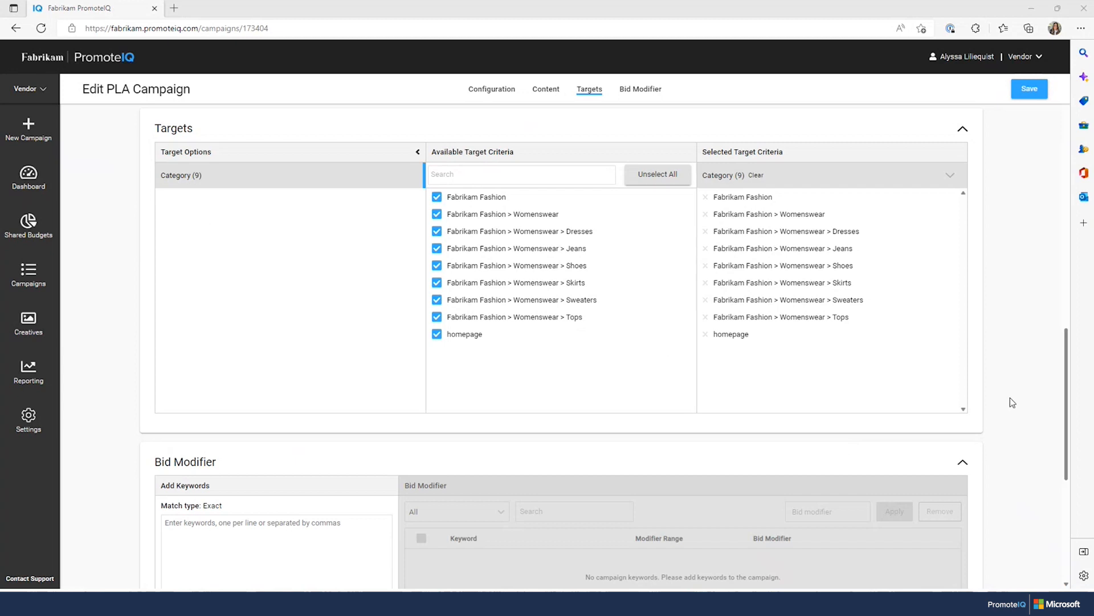
pyautogui.scroll(-1, 1010, 397)
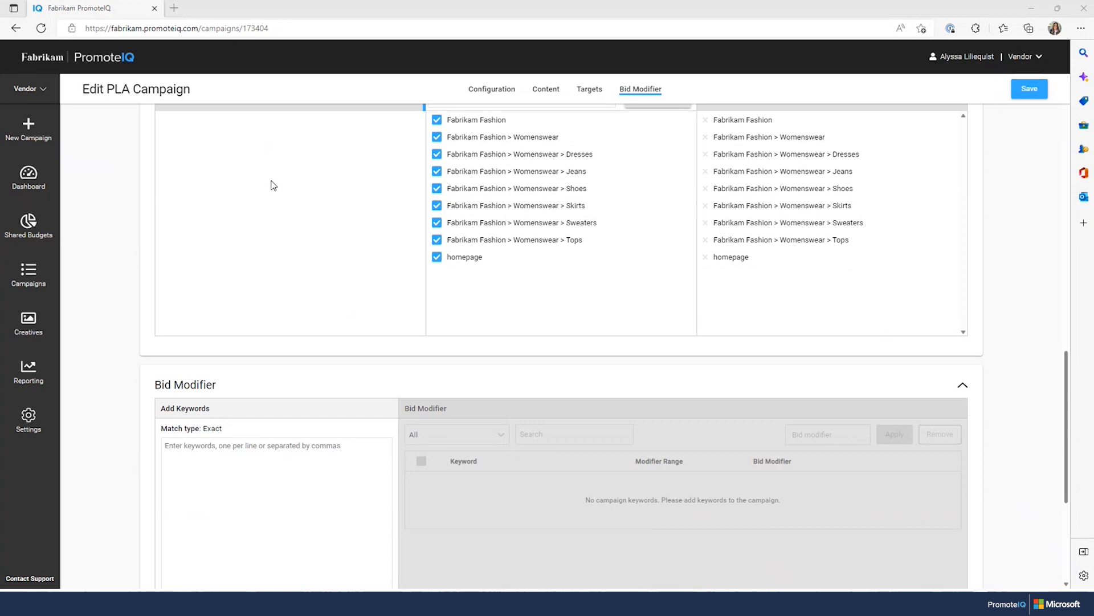
pyautogui.scroll(1, 272, 187)
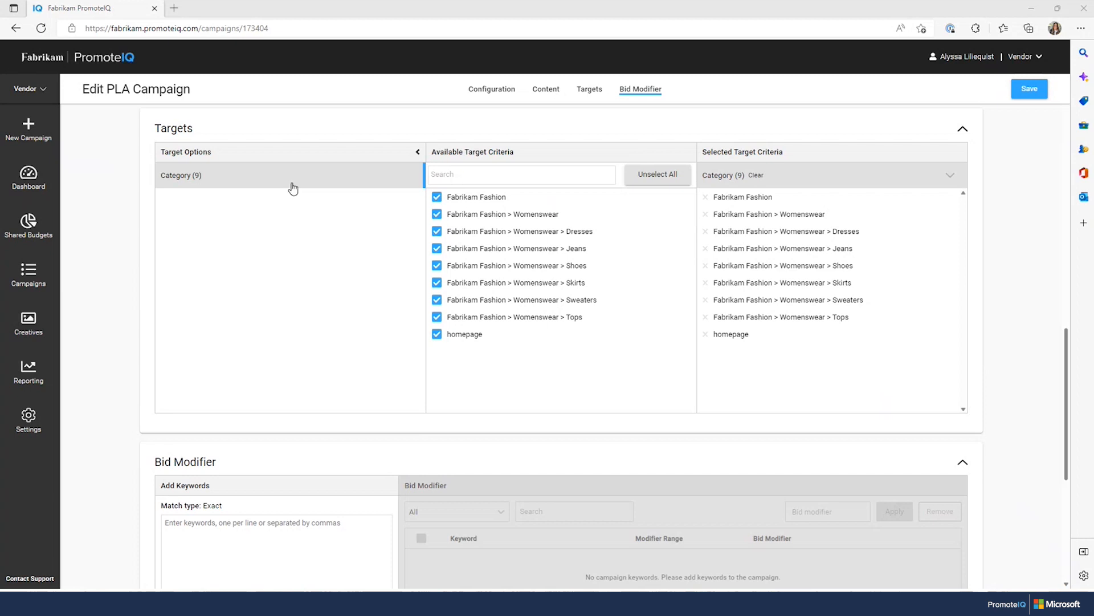
# Add the exact-match keywords "womens tops" and "womens skirts" to the campaign and dismiss the confirmation
pyautogui.scroll(-3, 628, 464)
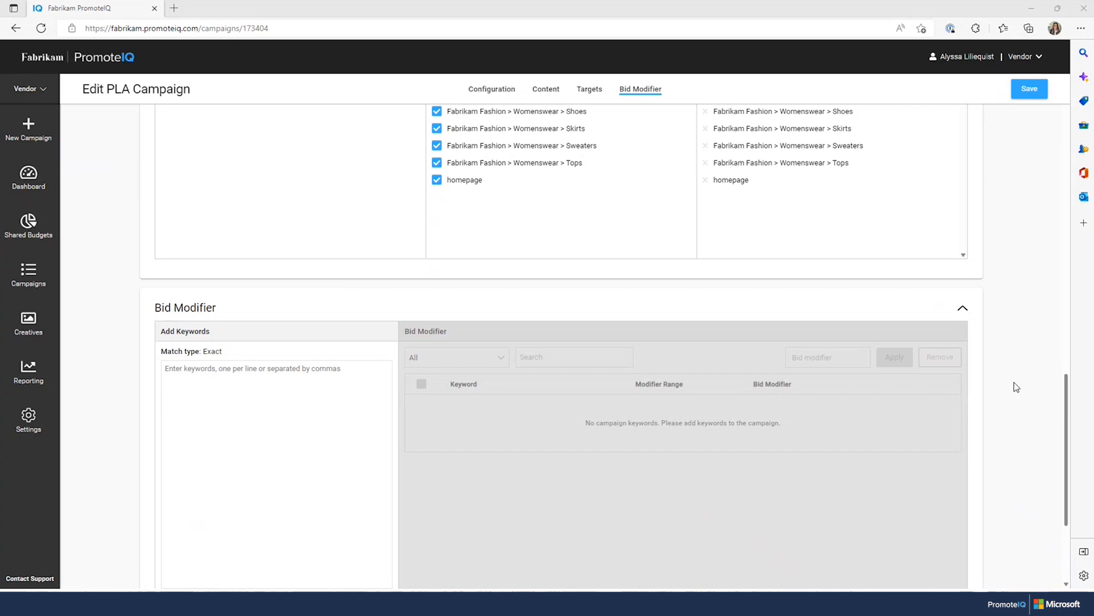
pyautogui.scroll(-2, 1014, 381)
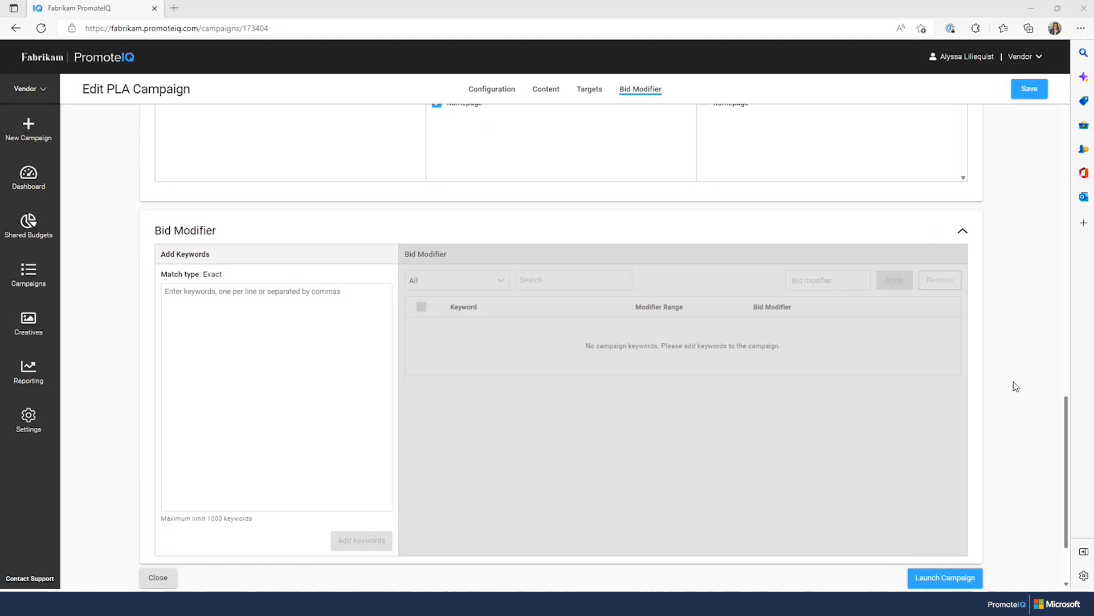
pyautogui.click(276, 305)
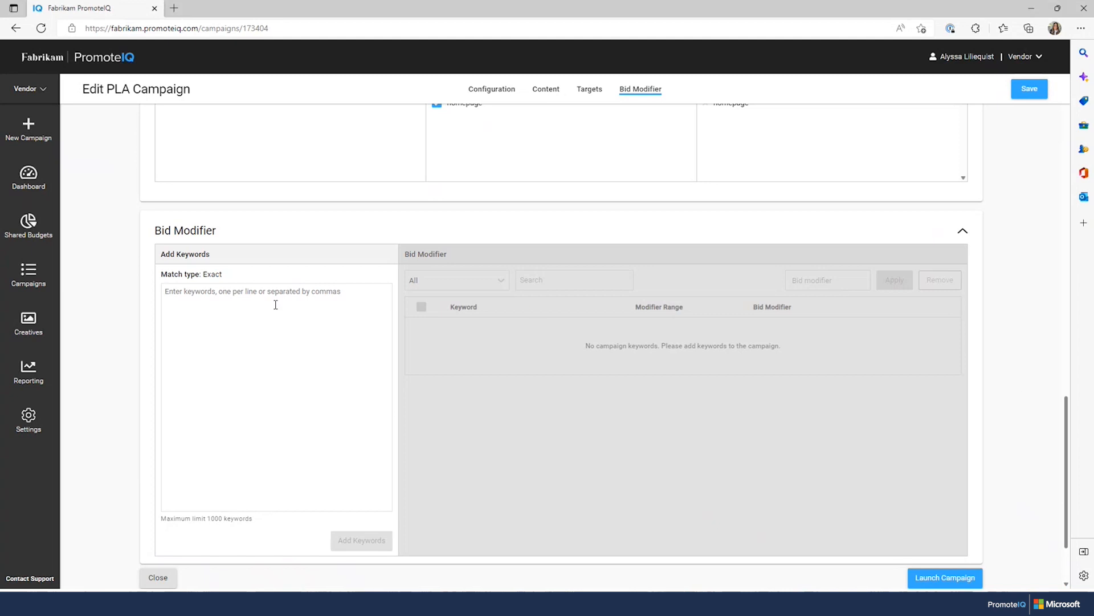
pyautogui.write('womens tops, womens skirts')
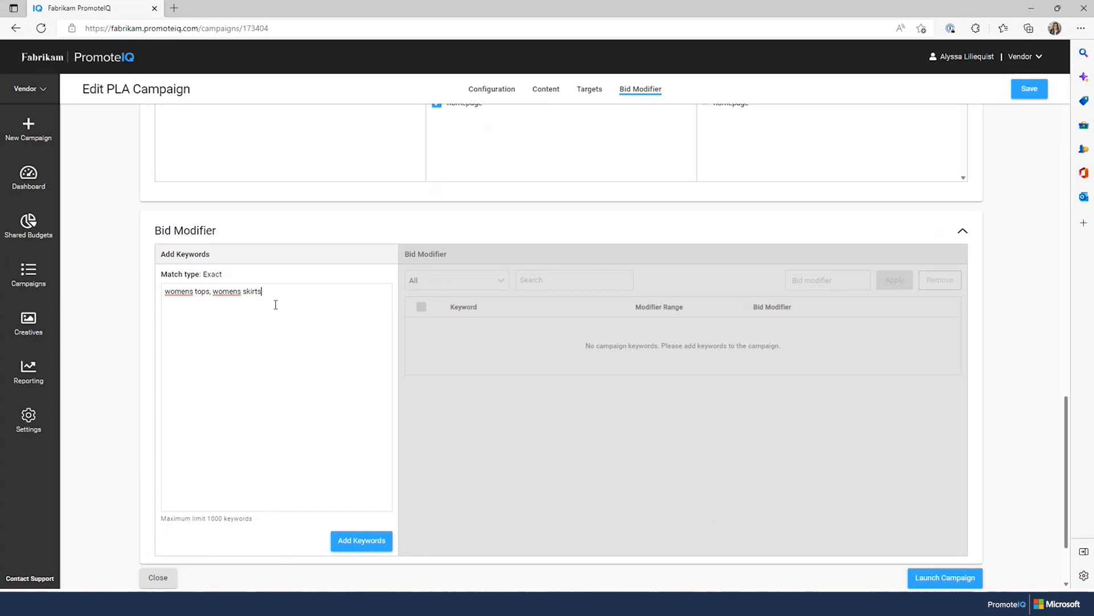
pyautogui.click(349, 544)
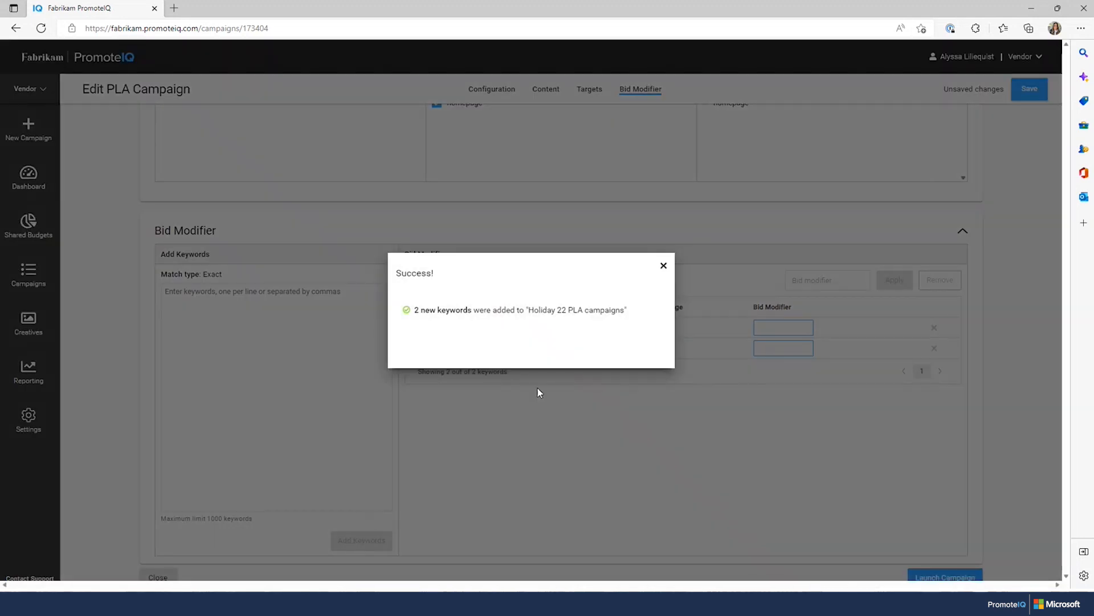
pyautogui.click(663, 268)
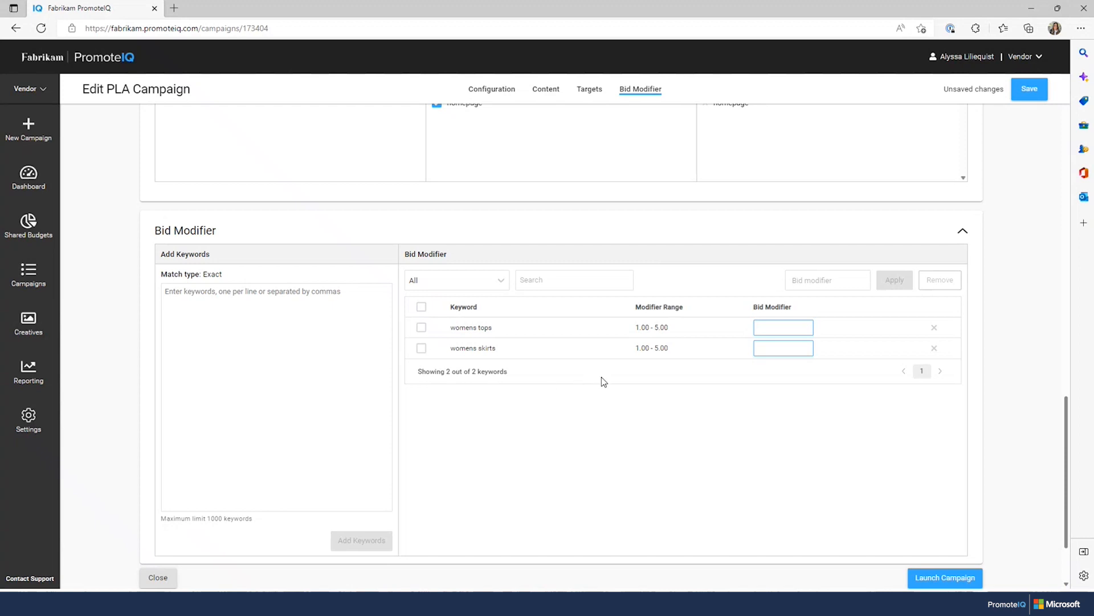
# Set the bid modifier to 2.00 for "womens tops" and 3.00 for "womens skirts"
pyautogui.click(789, 328)
pyautogui.write('2')
pyautogui.click(792, 348)
pyautogui.write('3')
pyautogui.click(785, 397)
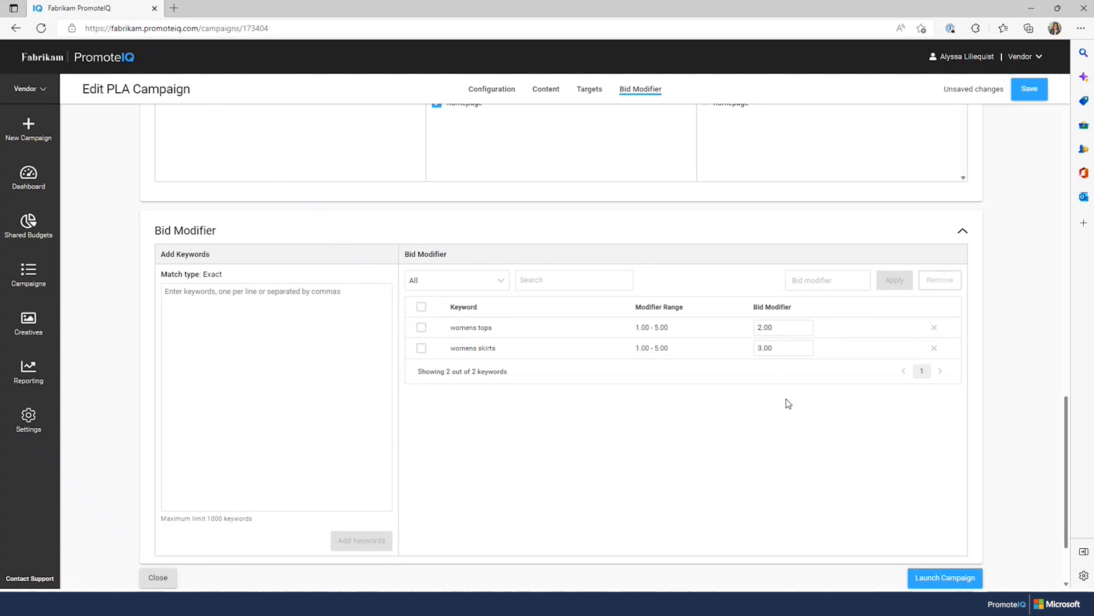
pyautogui.scroll(-2, 789, 403)
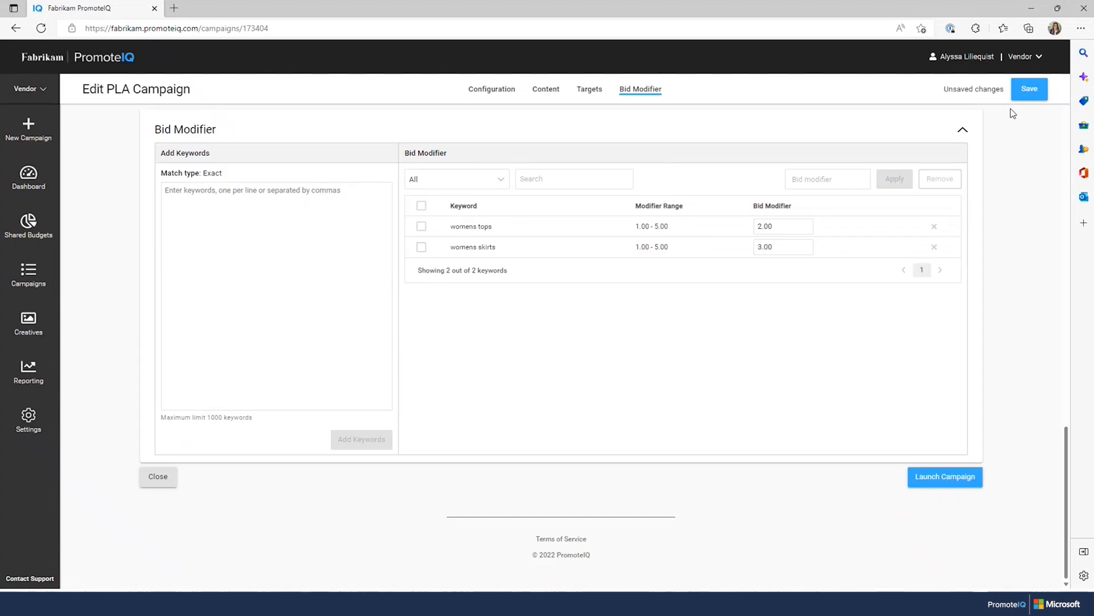